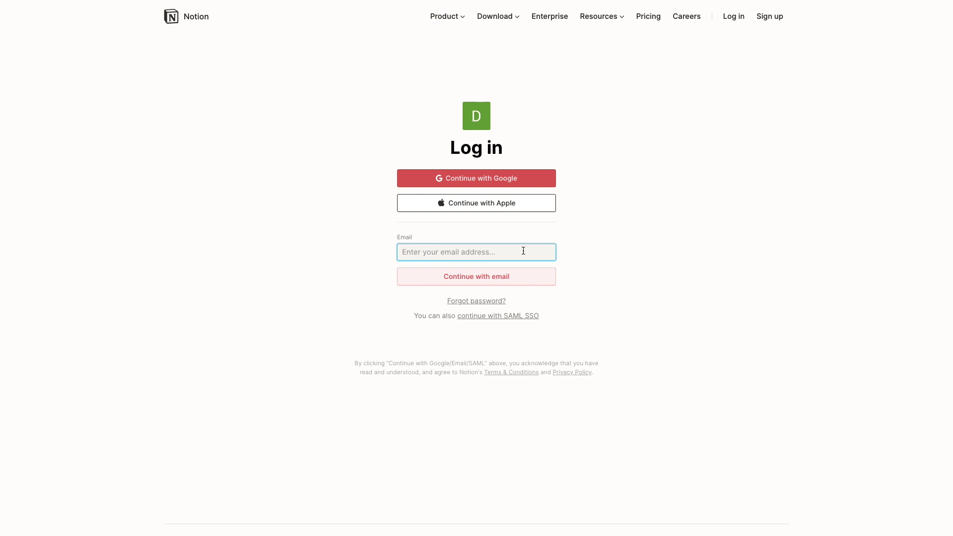
Sign in with Apple, duplicate the MCAT Study Hub template into your workspace, and hide the sidebar.
left_click(521, 204)
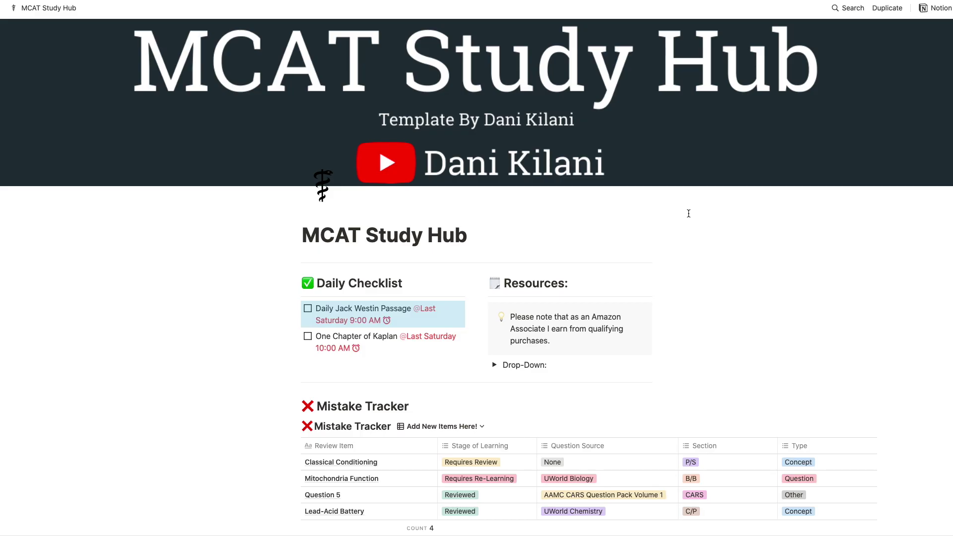
left_click(886, 8)
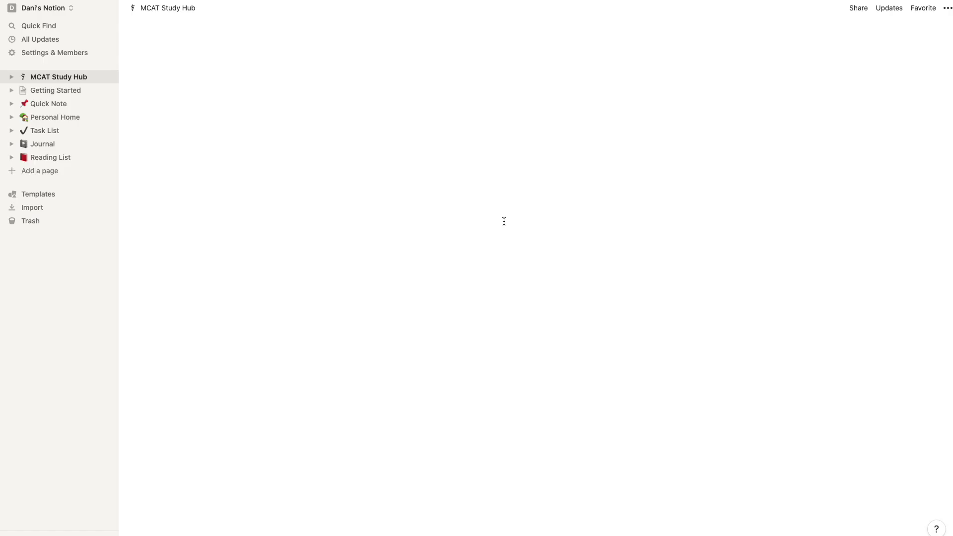
key("super+backslash")
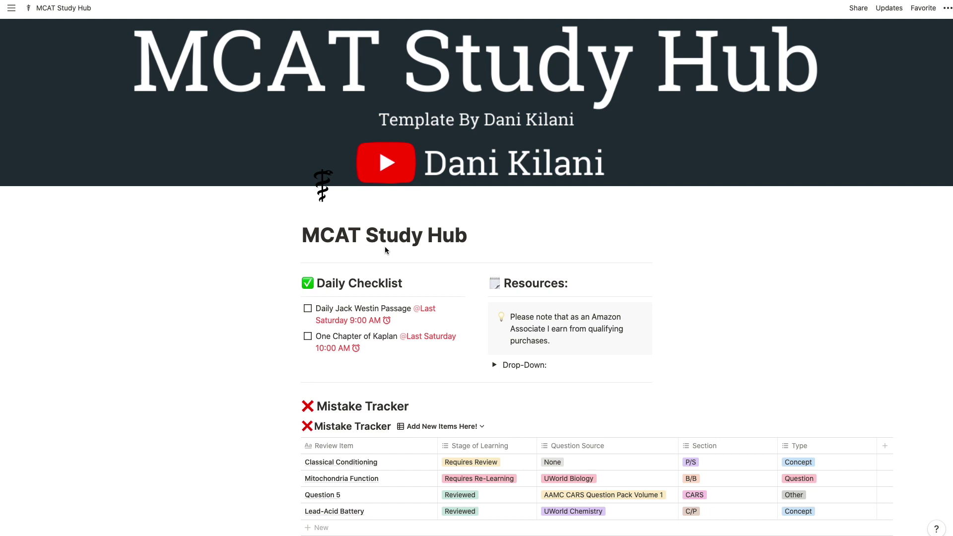
Tick off the Daily Jack Westin Passage and One Chapter of Kaplan checklist tasks.
left_click(307, 308)
left_click(308, 336)
scroll(313, 190, "down", 3)
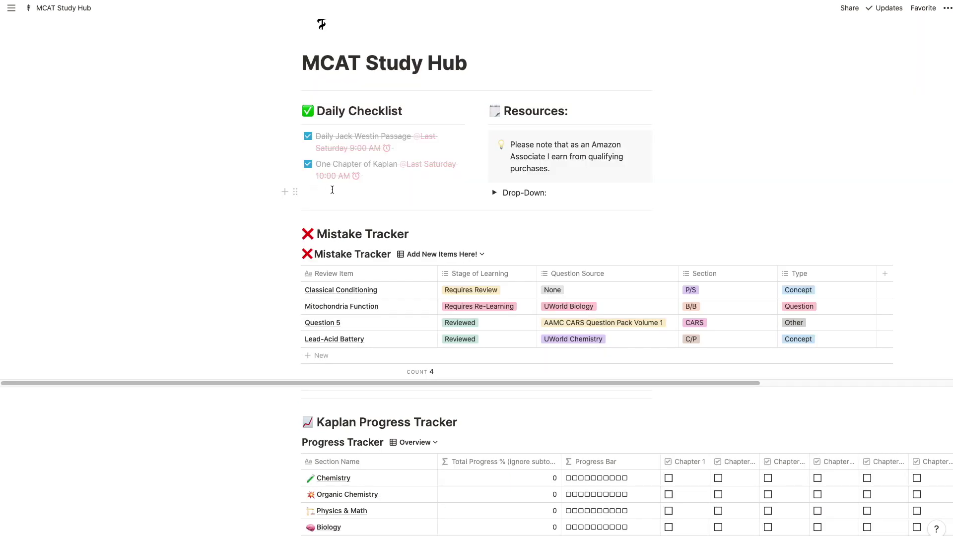
Expand the resources Drop-Down and open the MCAT Complete 7-Book Subject Review link.
left_click(493, 193)
scroll(496, 230, "down", 1)
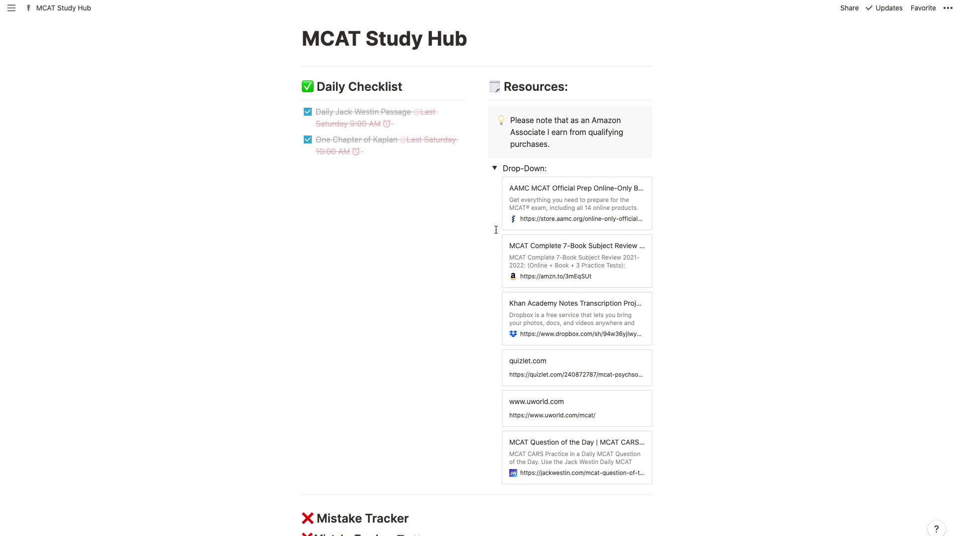
left_click(541, 248)
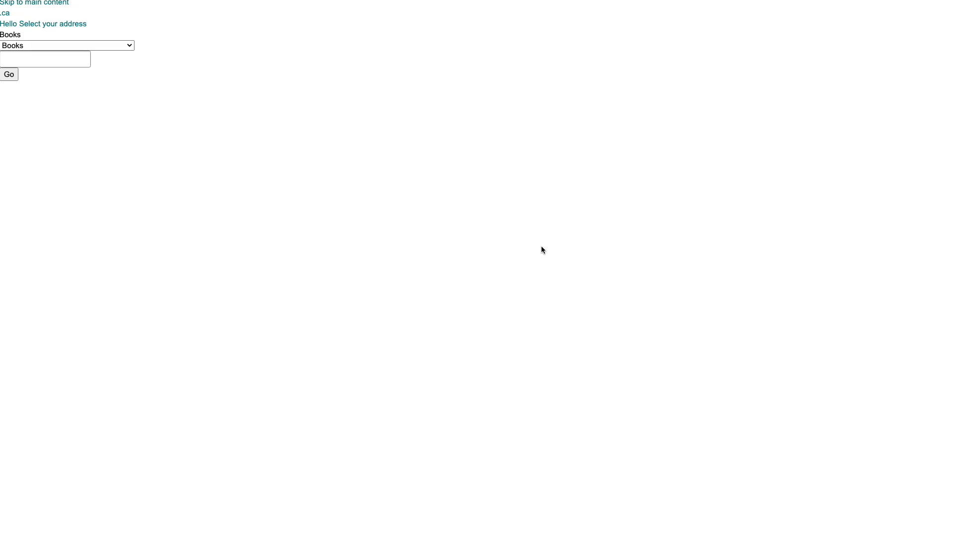
Scroll through the Amazon.ca listing for the MCAT Complete 7-Book Subject Review.
scroll(541, 248, "down", 5)
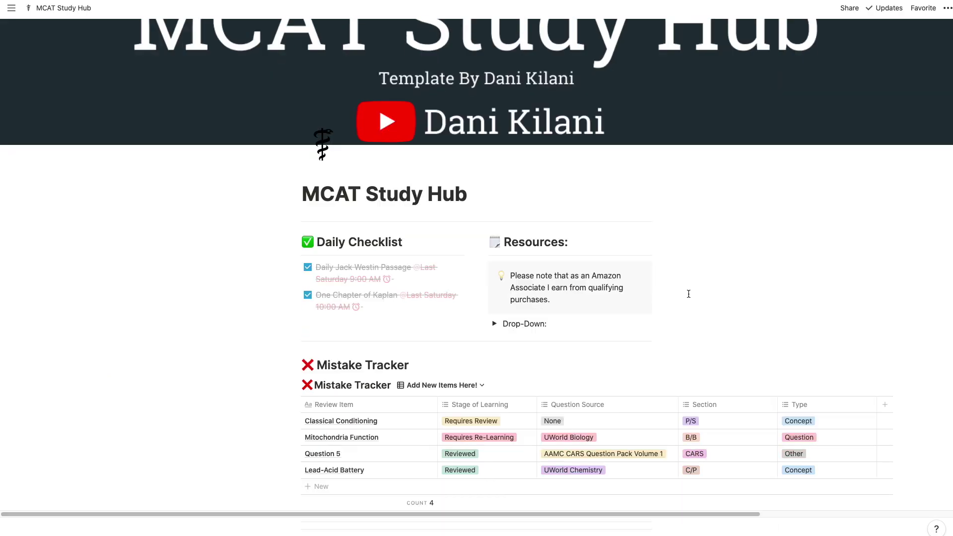
scroll(687, 293, "down", 15)
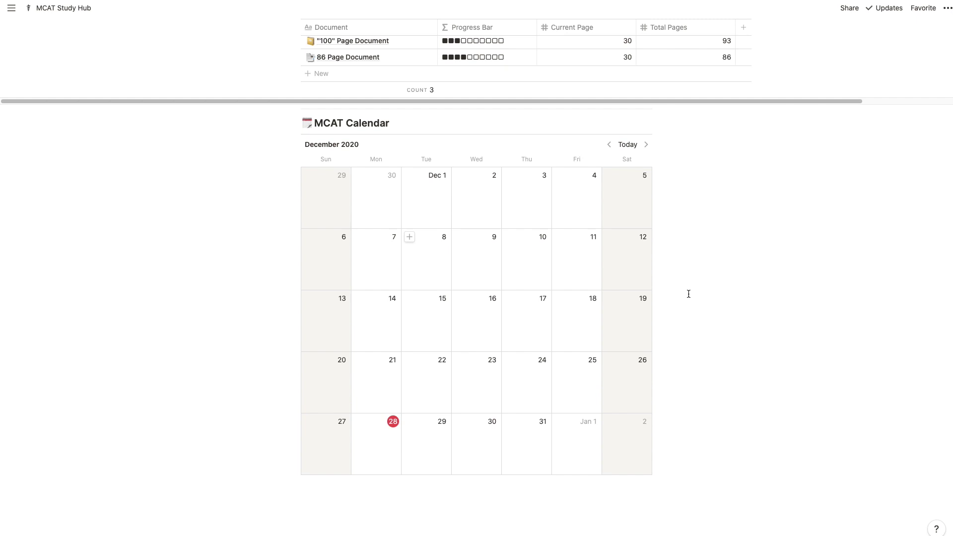
Create a new MCAT Calendar event from the Test Day template titled 'Test Day'.
scroll(688, 294, "down", 1)
left_click(647, 120)
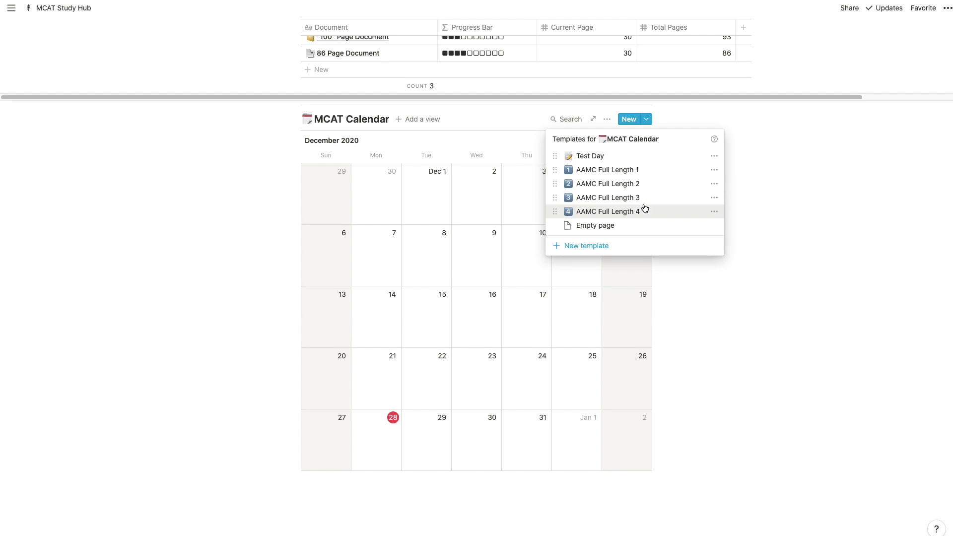
left_click(641, 157)
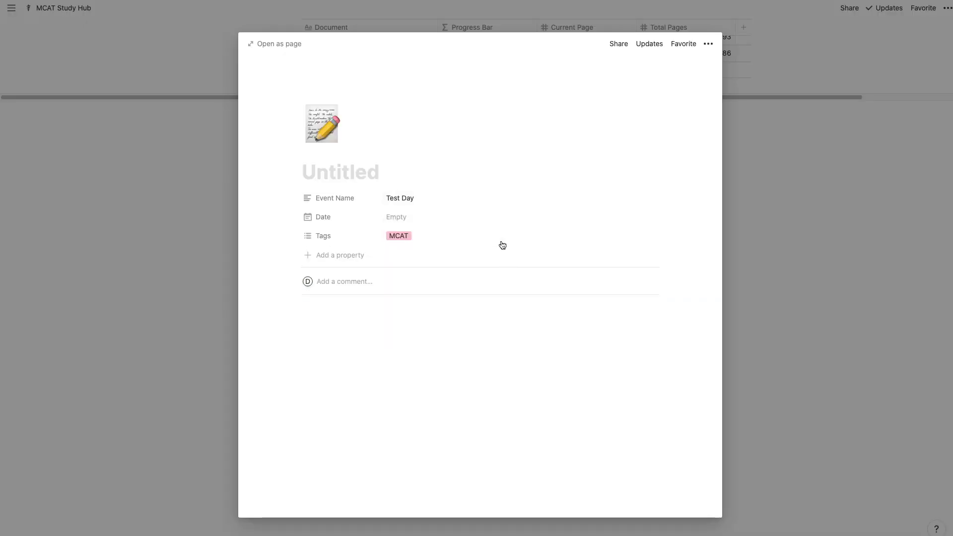
left_click(390, 165)
type("Test Day")
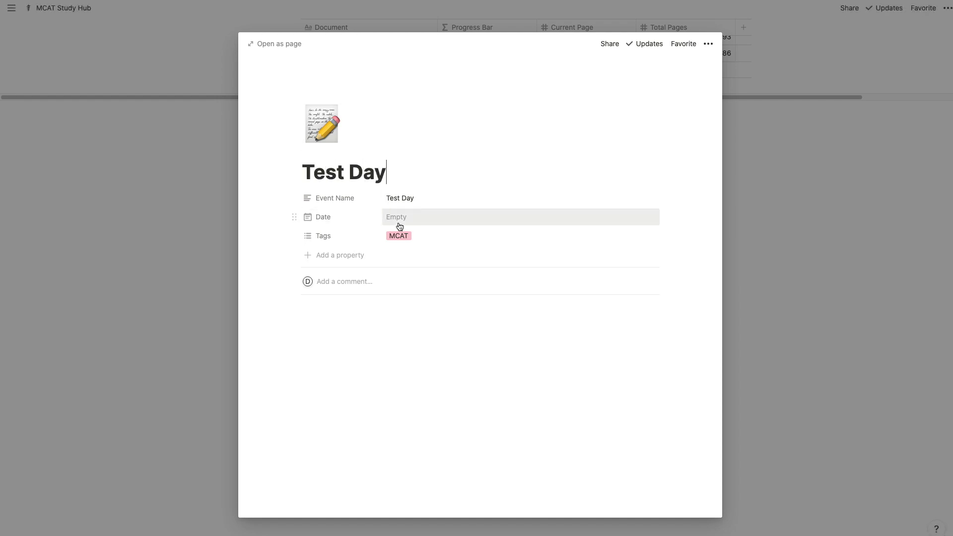
Date the event Jan 29, 2021 with a reminder one week before, then close it.
left_click(402, 222)
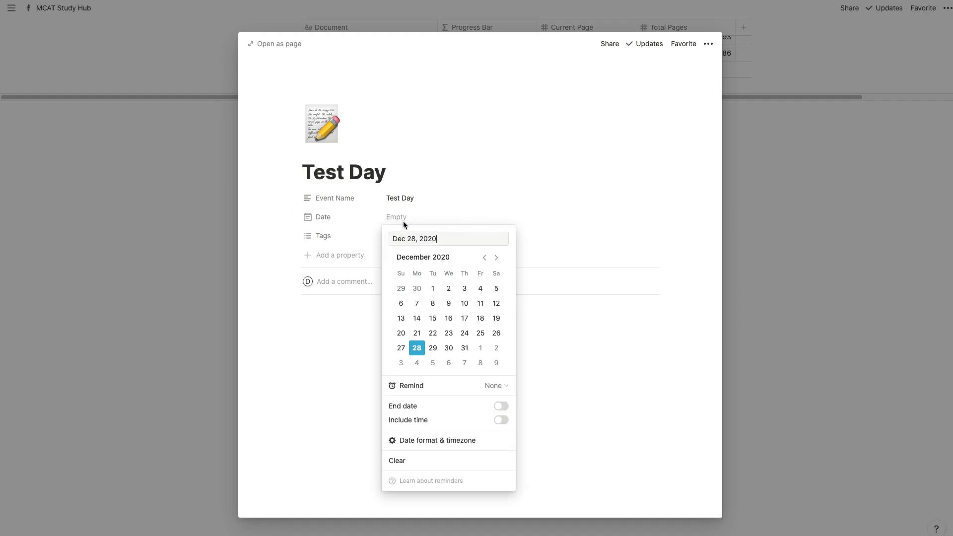
left_click(496, 257)
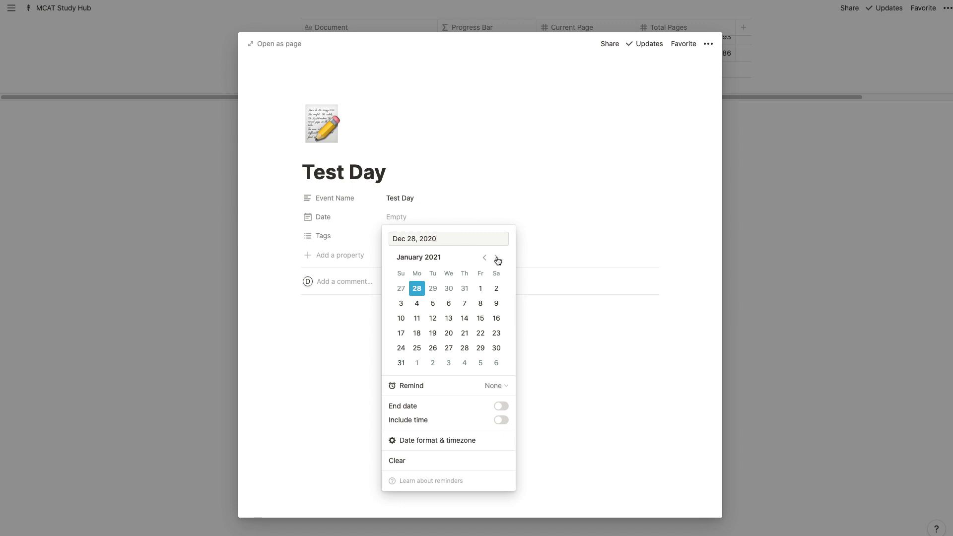
left_click(479, 348)
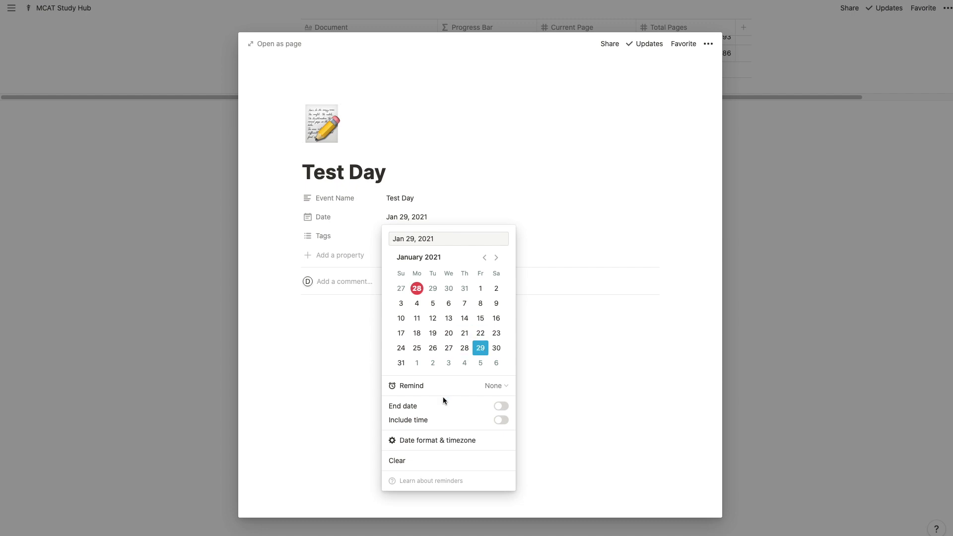
left_click(450, 386)
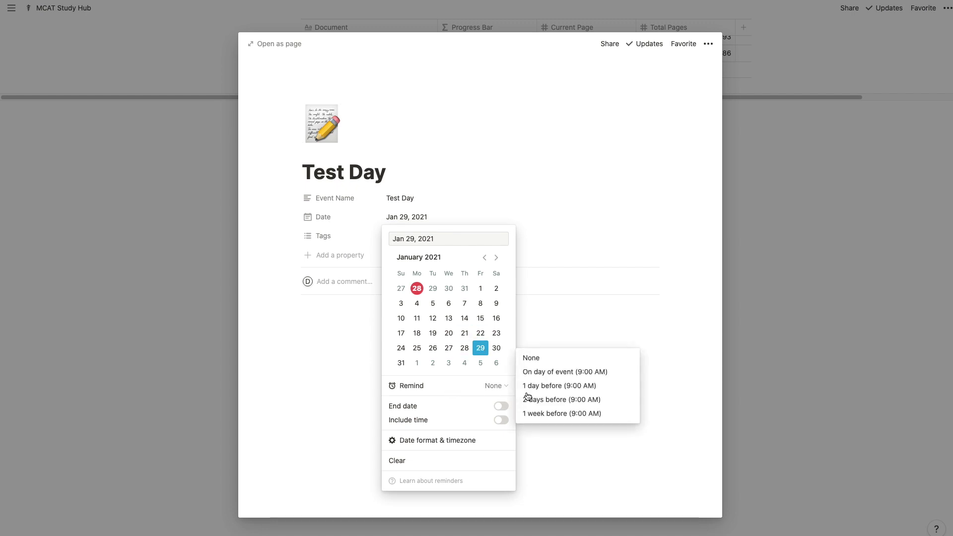
left_click(545, 412)
left_click(549, 406)
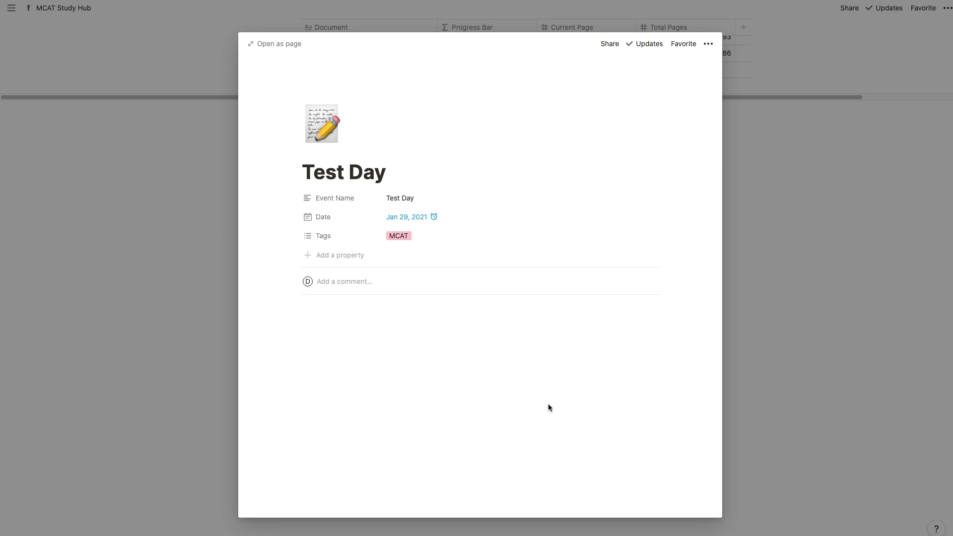
left_click(790, 301)
scroll(626, 217, "up", 20)
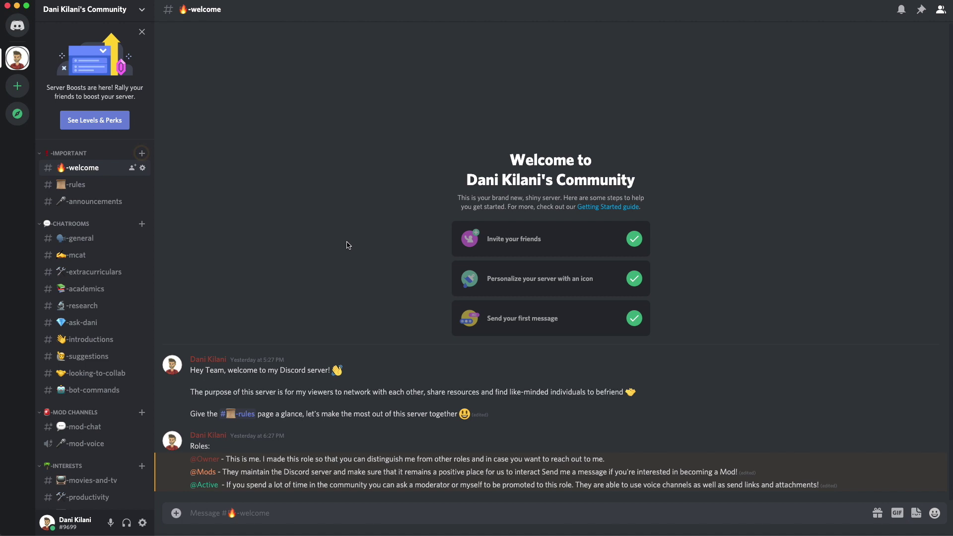
Browse the #rules, #announcements, #general and #mcat channels, ending in #introductions.
left_click(92, 185)
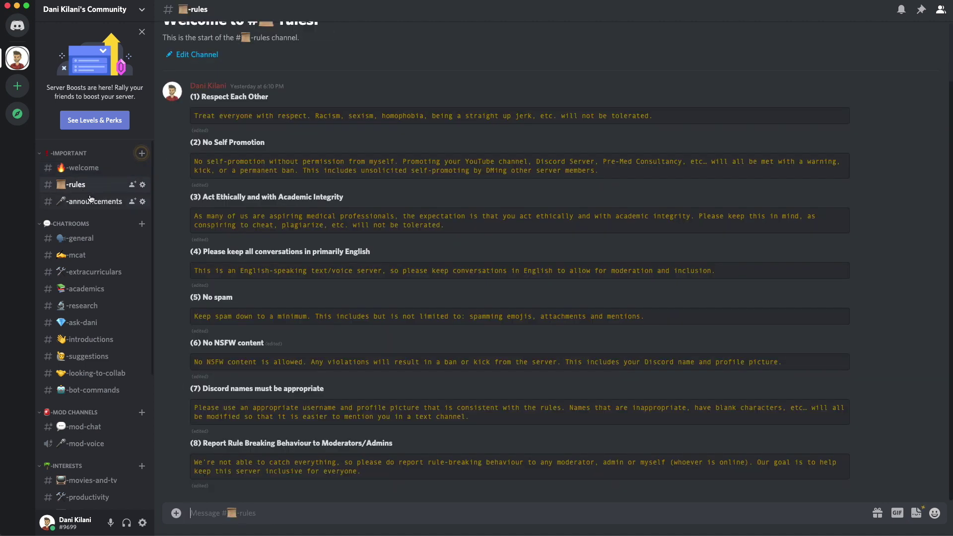
left_click(90, 204)
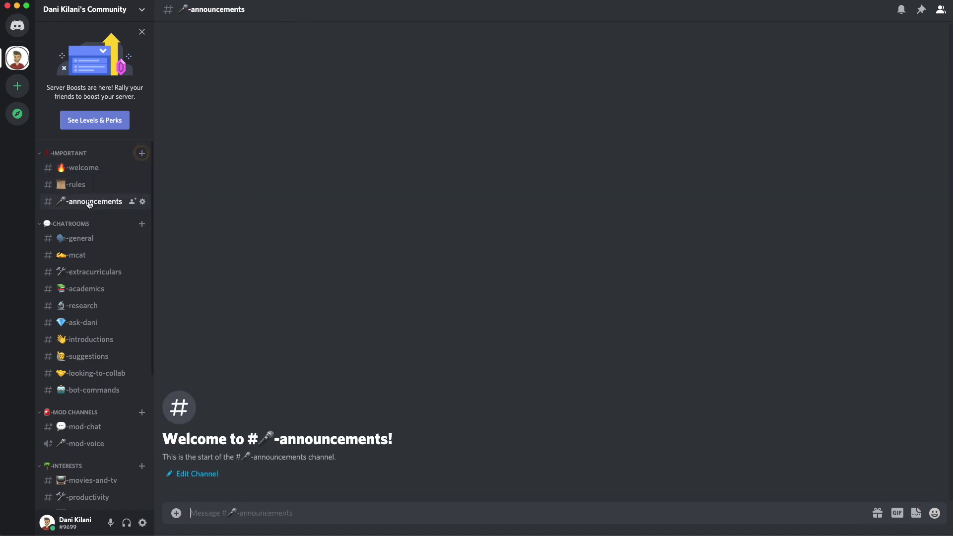
left_click(86, 238)
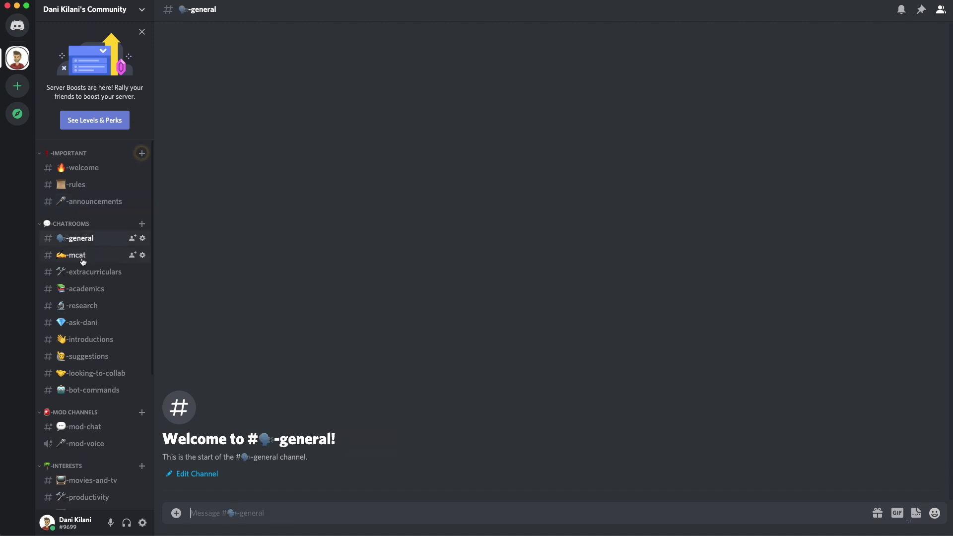
left_click(82, 261)
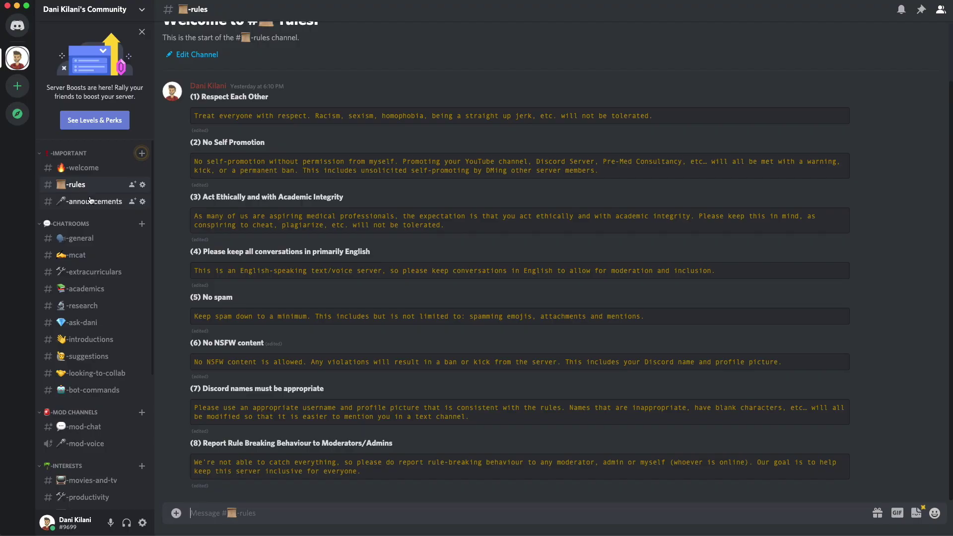
left_click(77, 254)
left_click(87, 339)
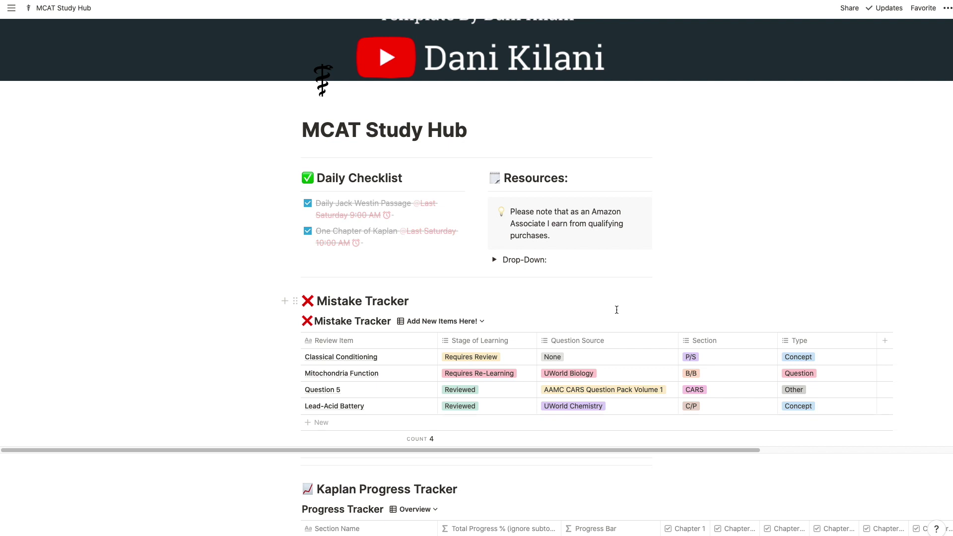
Open the Mistake Tracker as a full page and switch to the Review Topics Here! board.
left_click(612, 320)
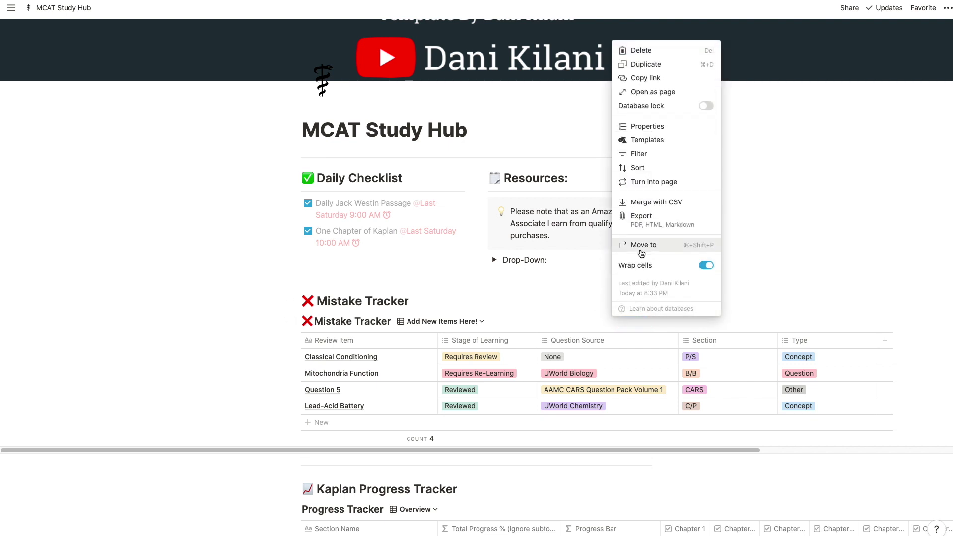
left_click(652, 92)
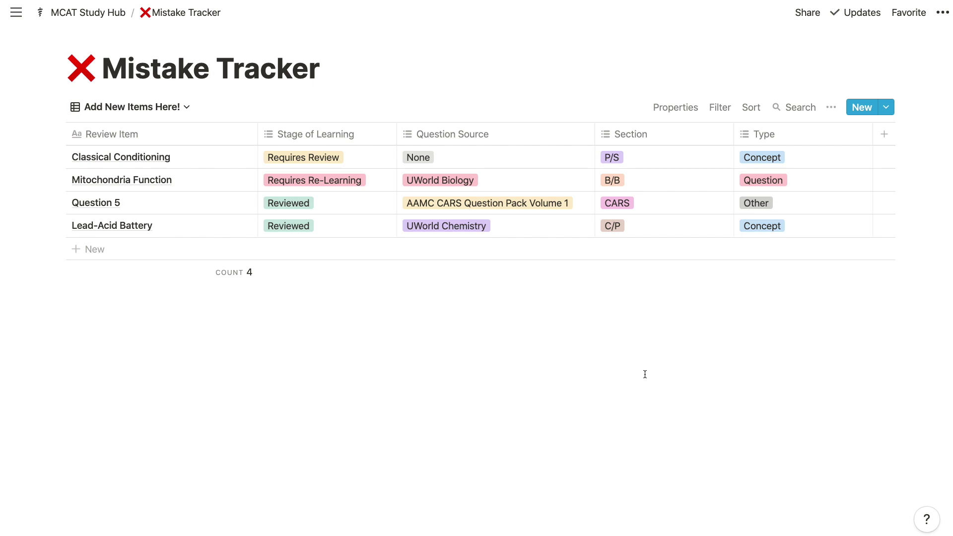
left_click(150, 107)
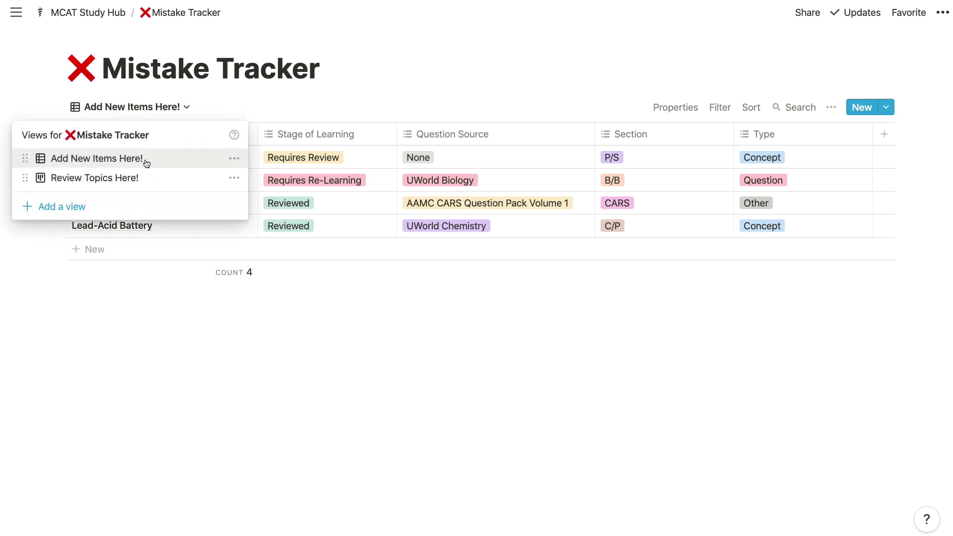
left_click(105, 179)
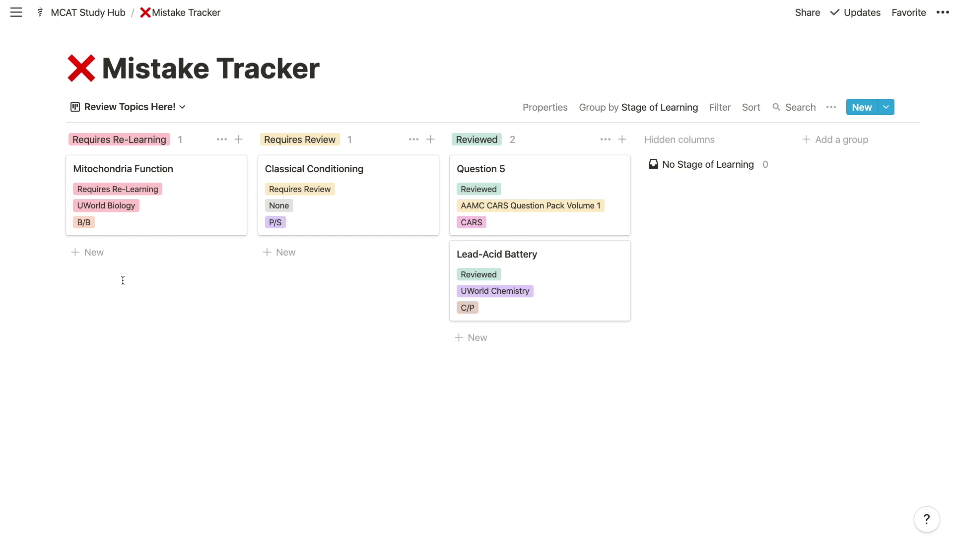
Drag Mitochondria Function from Requires Re-Learning to Requires Review, then into Reviewed.
left_click_drag(129, 187, 332, 294)
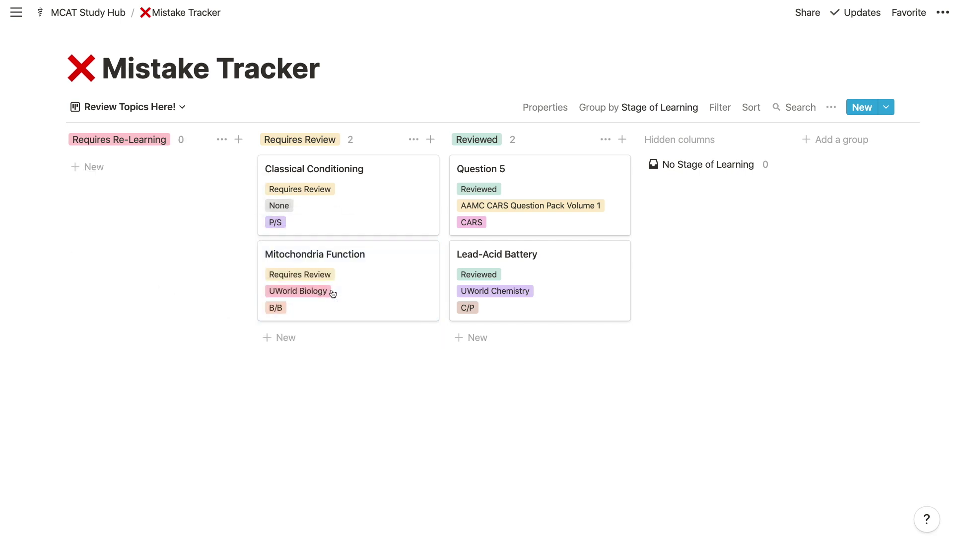
left_click(325, 385)
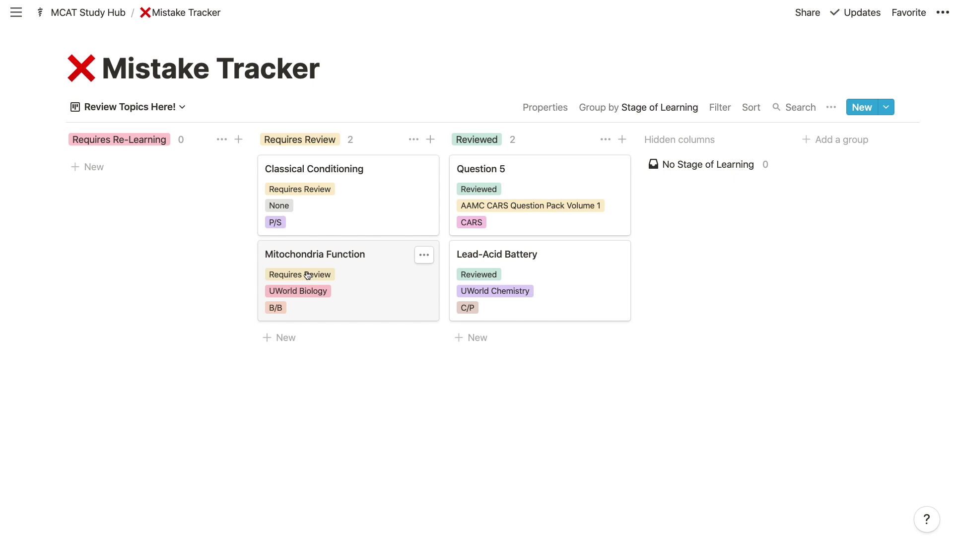
left_click_drag(308, 276, 489, 353)
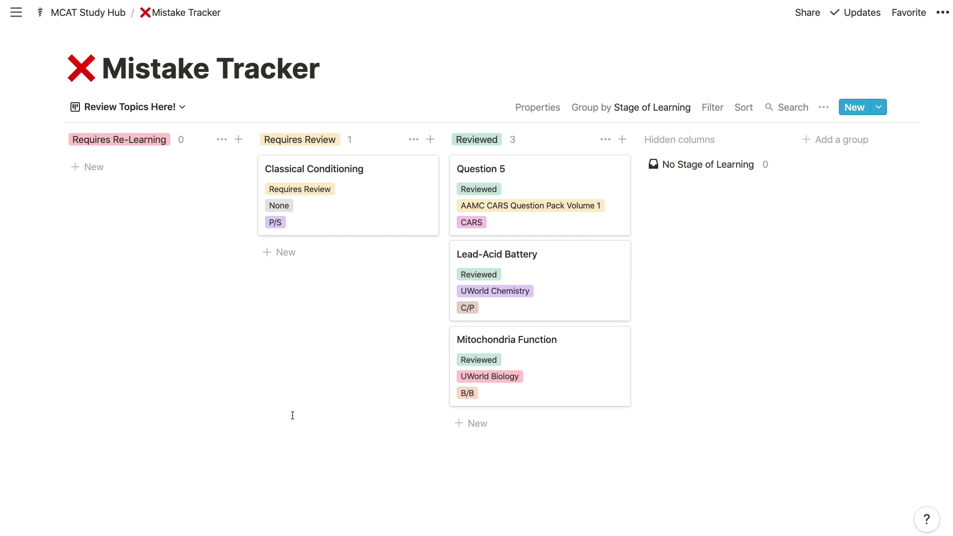
Go back to the MCAT Study Hub and open the Progress Tracker as a full page.
key("super+bracketleft")
scroll(434, 323, "down", 10)
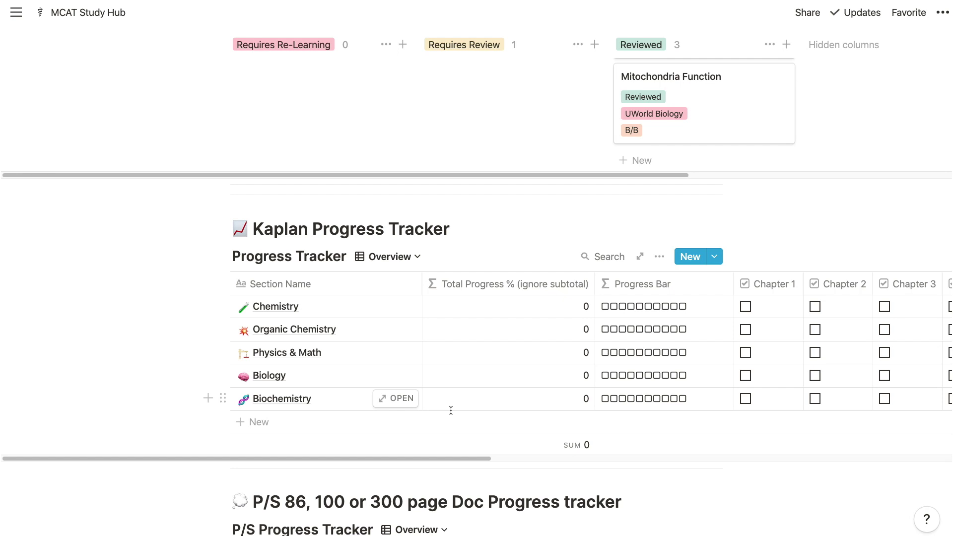
left_click(659, 256)
left_click(694, 228)
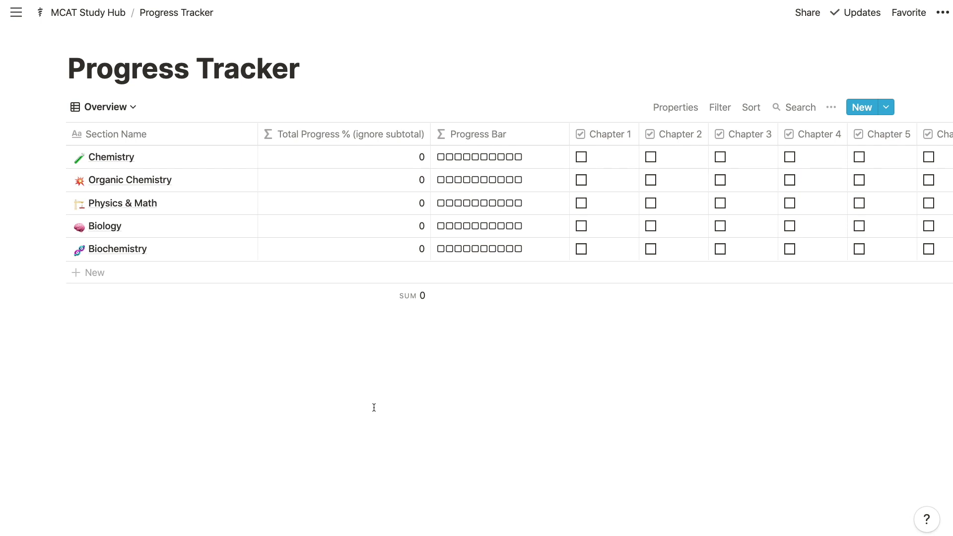
scroll(248, 204, "right", 5)
scroll(476, 203, "right", 5)
scroll(477, 203, "left", 10)
Tick Chemistry chapters 1–3, Organic Chemistry 3, Physics & Math 3, Biology 2, and Biochemistry 1.
left_click(581, 157)
left_click(651, 157)
left_click(720, 157)
left_click(720, 179)
left_click(720, 203)
left_click(650, 226)
left_click(582, 250)
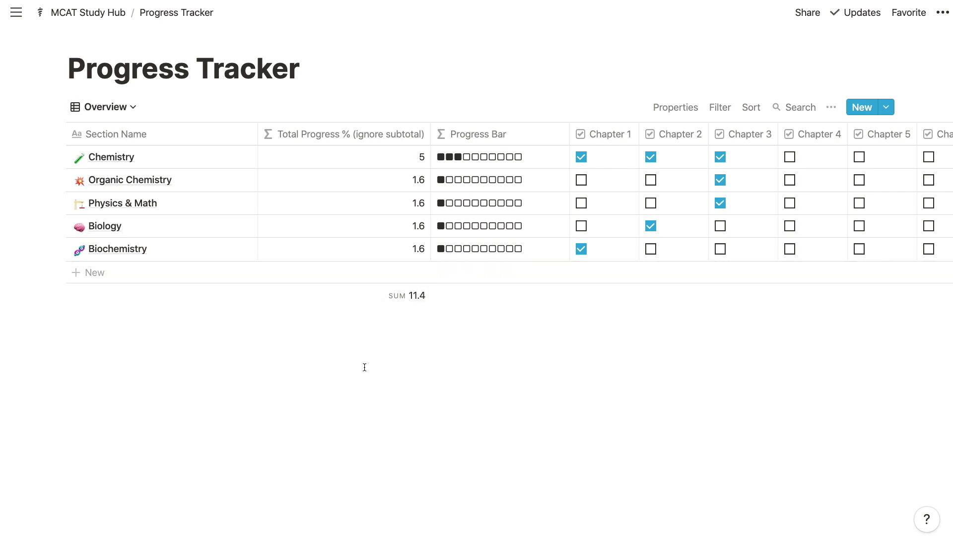
left_click(231, 156)
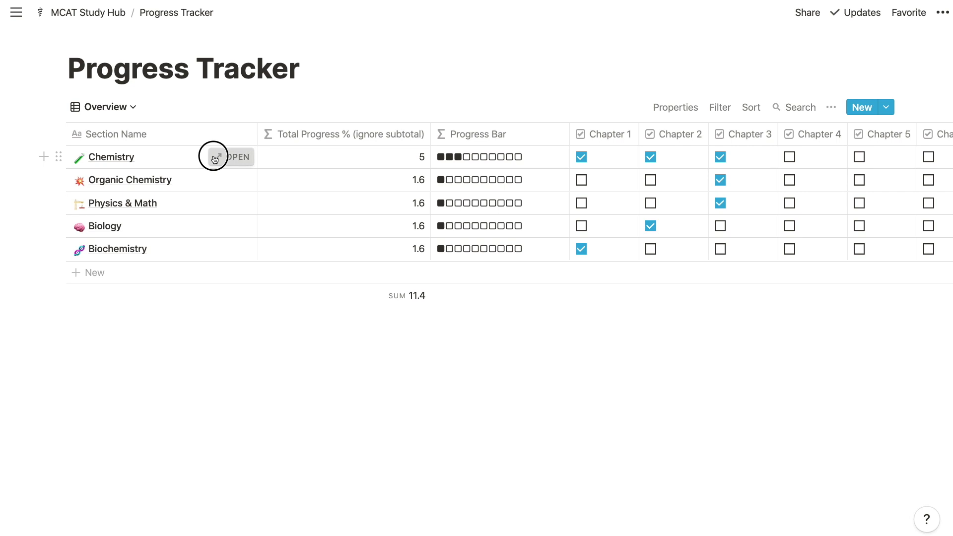
scroll(213, 155, "down", 6)
scroll(239, 176, "down", 7)
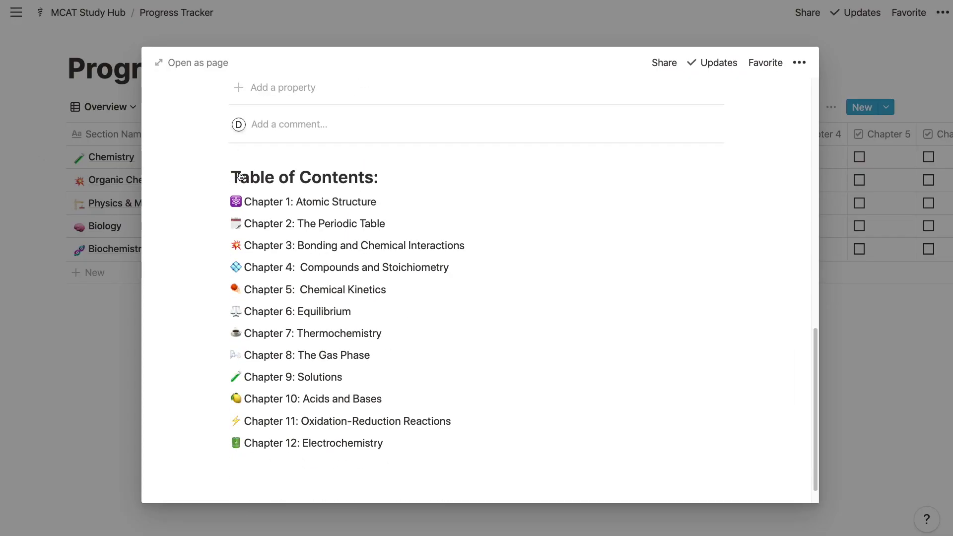
key("ctrl+shift+j")
scroll(292, 256, "down", 12)
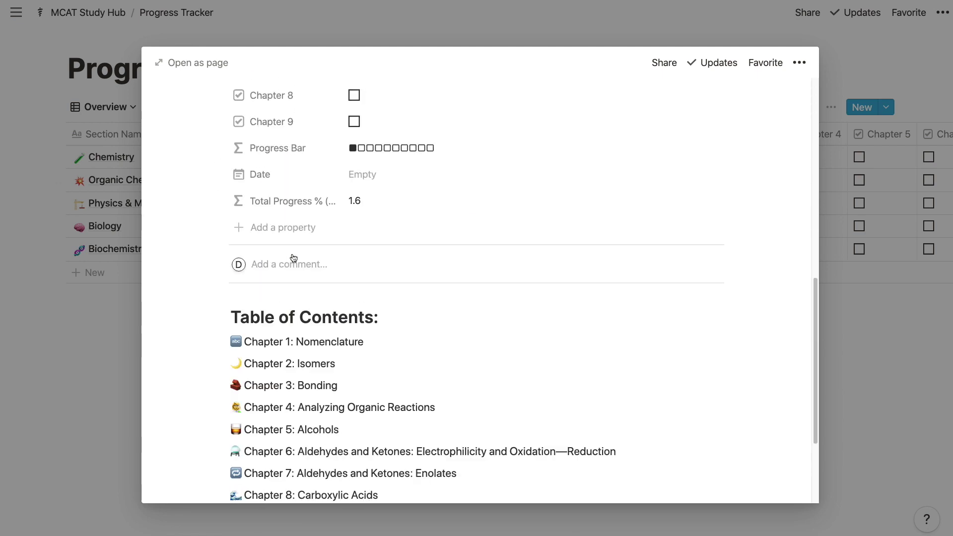
key("Escape")
left_click(237, 249)
key("Escape")
left_click(193, 258)
scroll(195, 266, "down", 5)
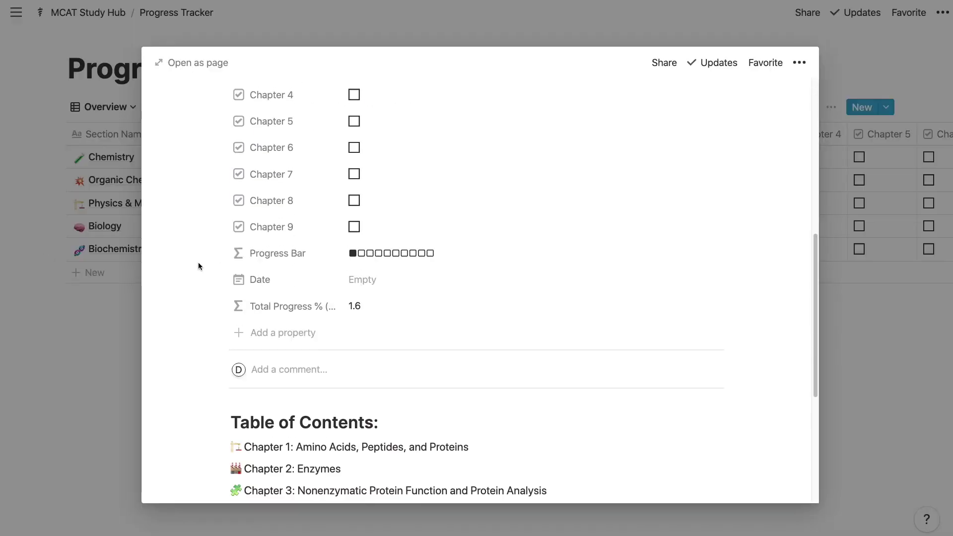
key("Escape")
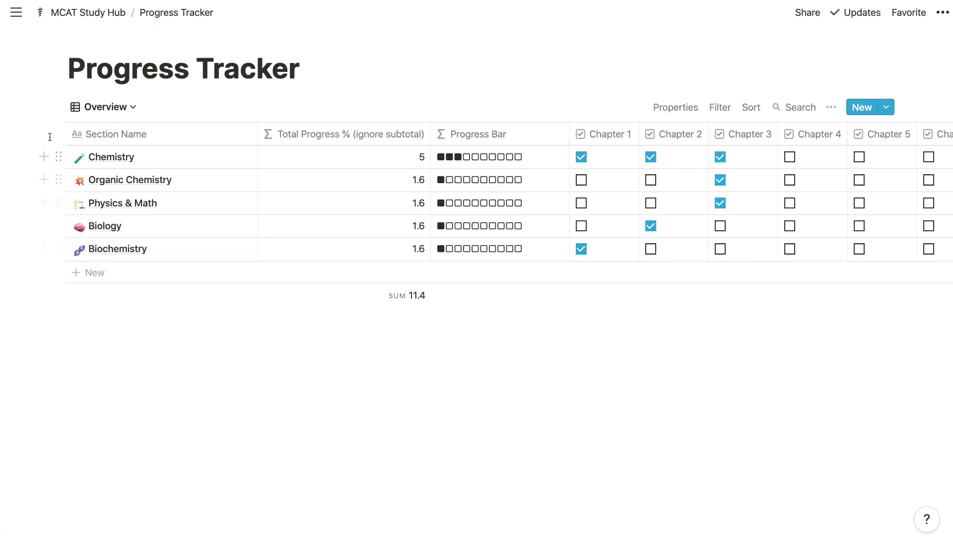
In the Checklist view, tick Chemistry 4, Organic Chemistry 6, Physics & Math 9, Biology 7, Biochemistry 11.
left_click(101, 110)
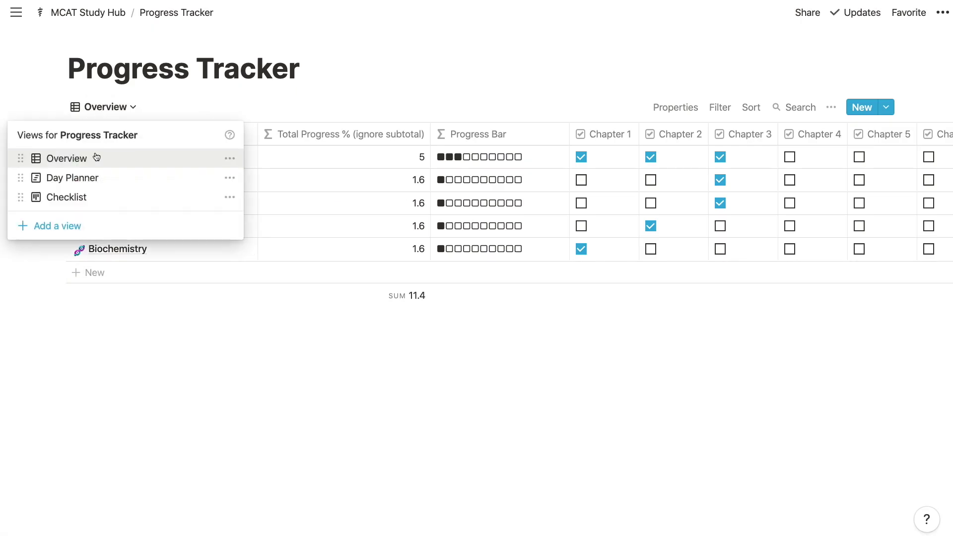
left_click(97, 202)
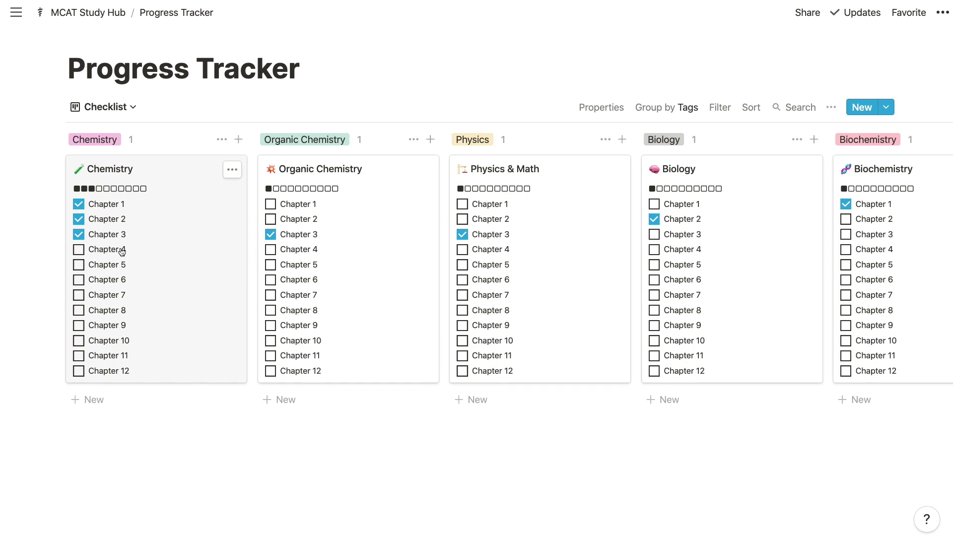
scroll(477, 263, "right", 3)
scroll(477, 263, "left", 2)
left_click(72, 249)
left_click(264, 279)
left_click(455, 325)
left_click(647, 294)
left_click(838, 355)
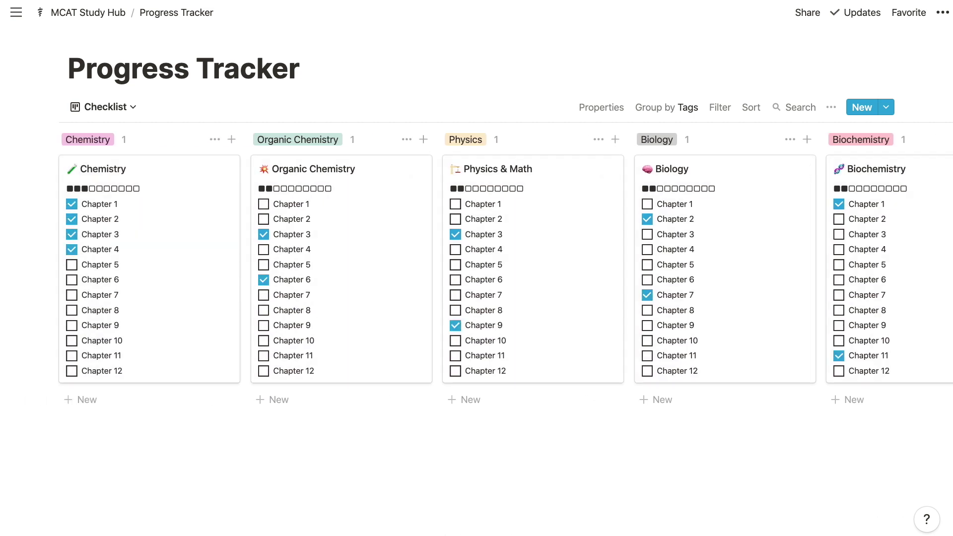
In the Day Planner, schedule Organic Chemistry, Physics & Math, Biochemistry and Chemistry time blocks.
left_click(102, 107)
left_click(121, 177)
left_click(483, 207)
left_click(458, 226)
left_click(390, 248)
left_click(737, 271)
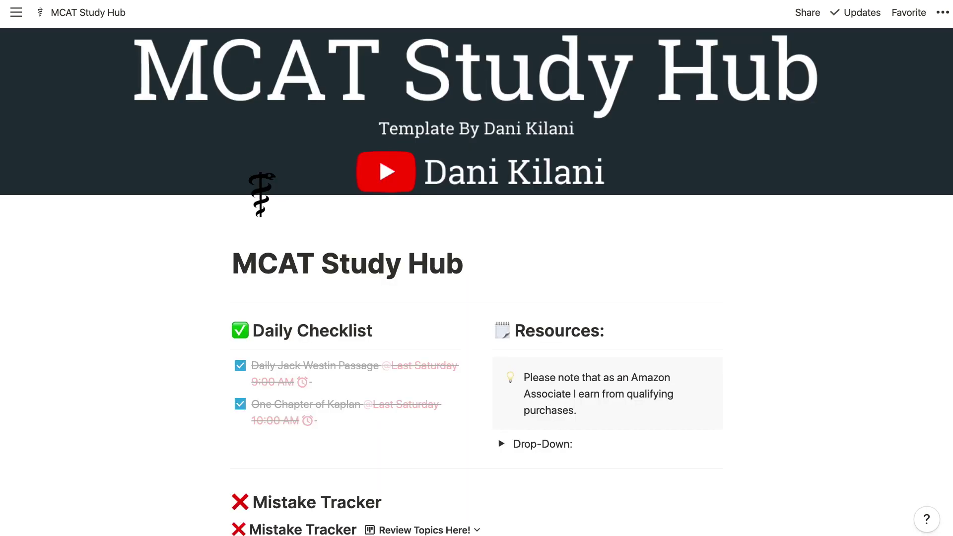
Scroll to the P/S Progress Tracker table and open it as a full page.
scroll(450, 267, "down", 15)
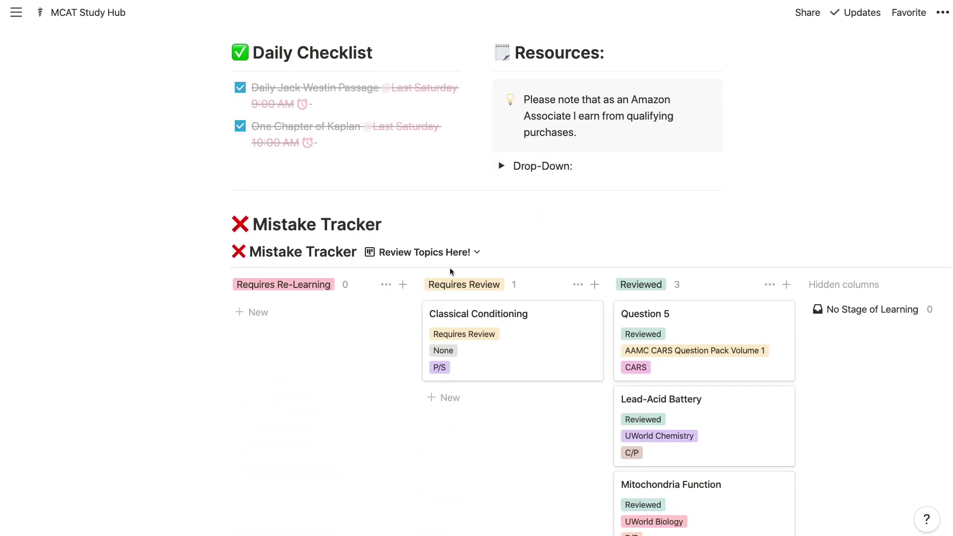
scroll(450, 269, "down", 8)
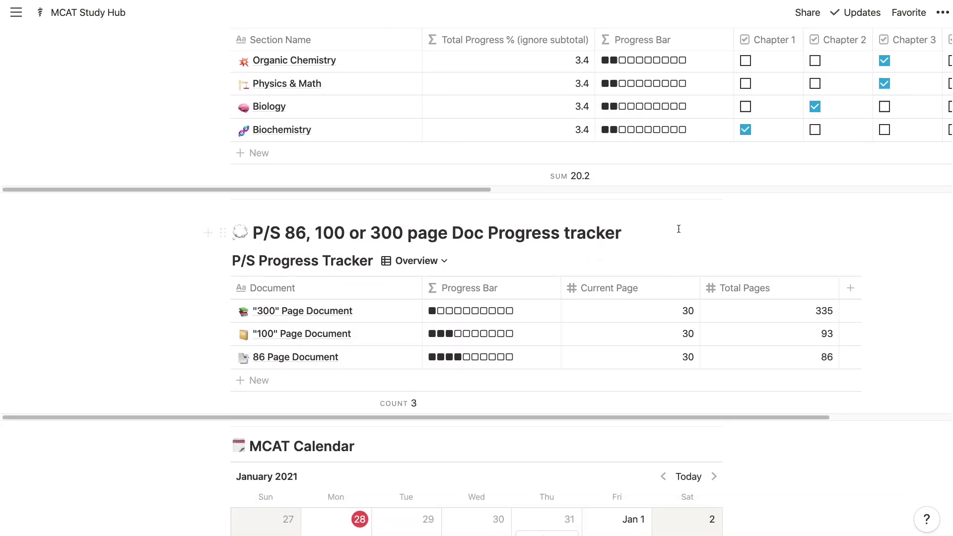
left_click(663, 261)
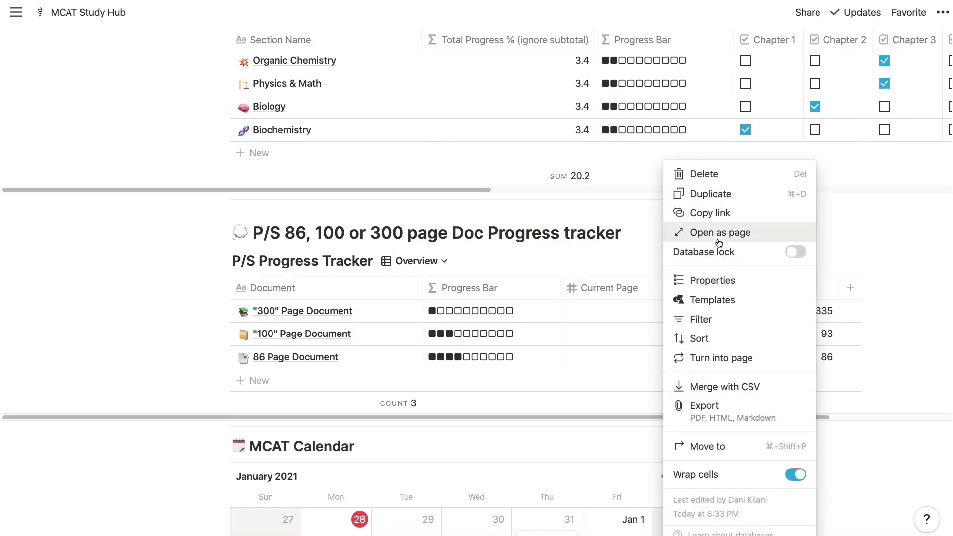
left_click(717, 234)
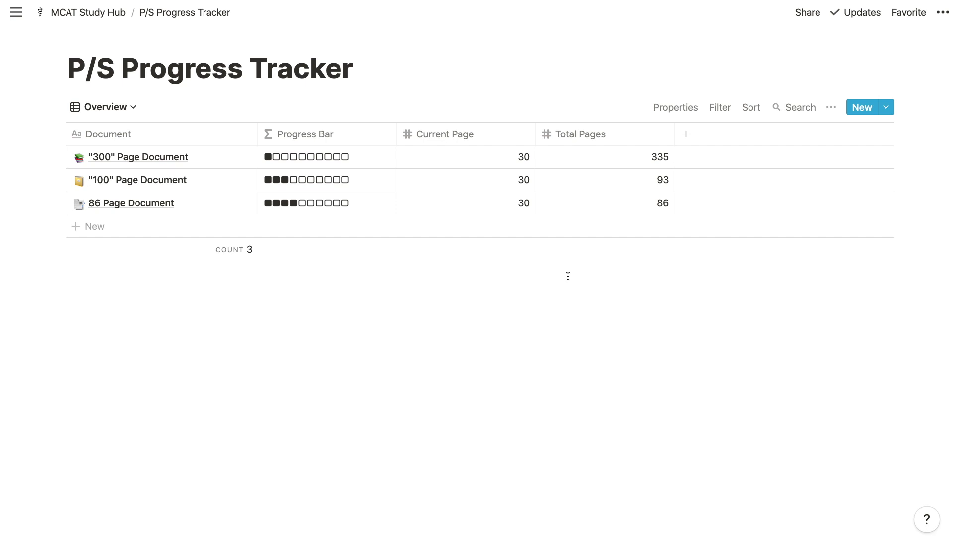
Set the "300" Page Document's current page to 150 in the P/S Progress Tracker.
left_click(526, 158)
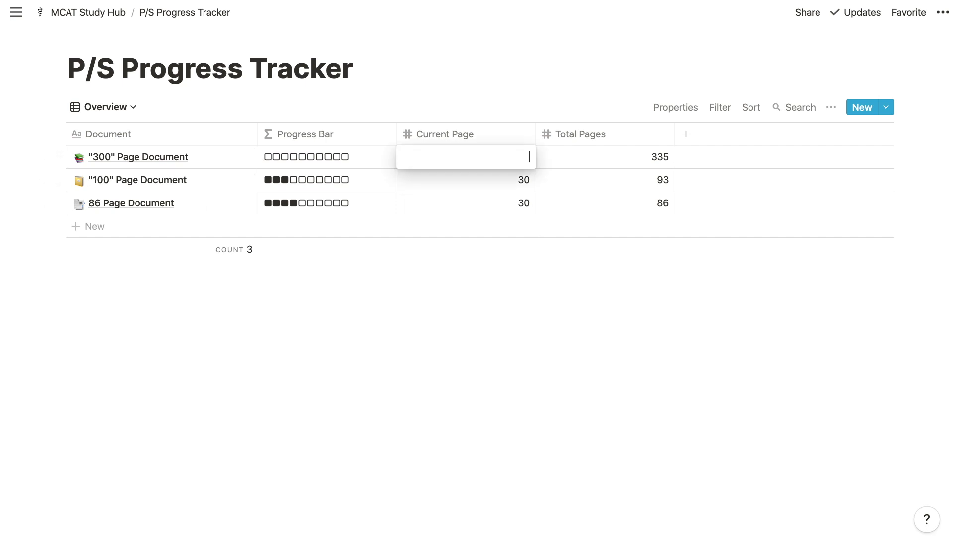
type("150")
key("Return")
left_click(532, 289)
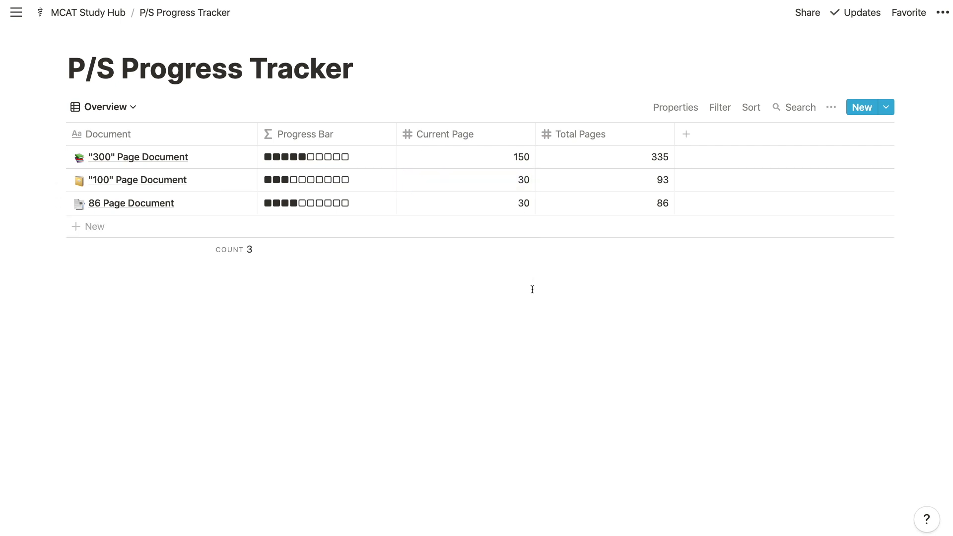
Open the document's page and follow its link to MCAT bros final.pdf in Dropbox.
left_click(229, 157)
scroll(383, 230, "down", 3)
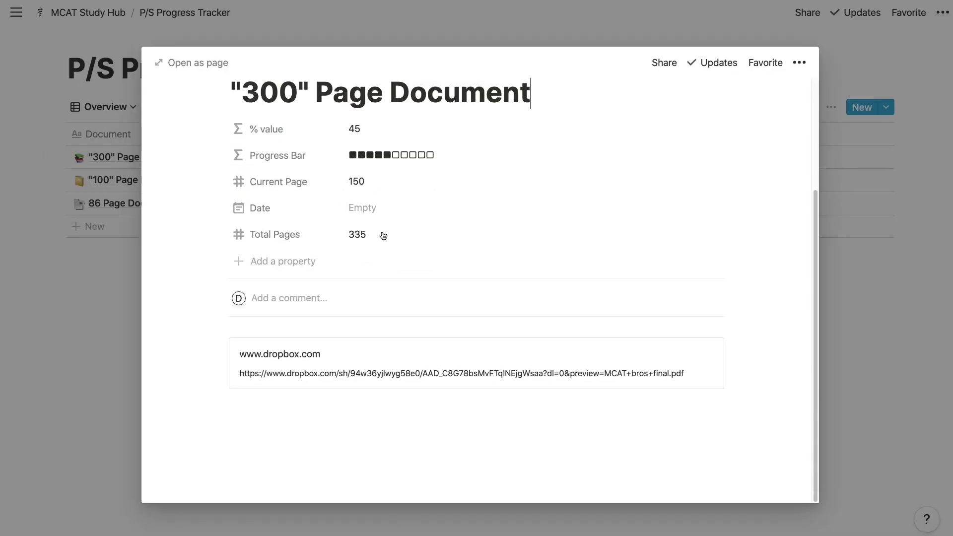
left_click(342, 368)
scroll(343, 366, "down", 10)
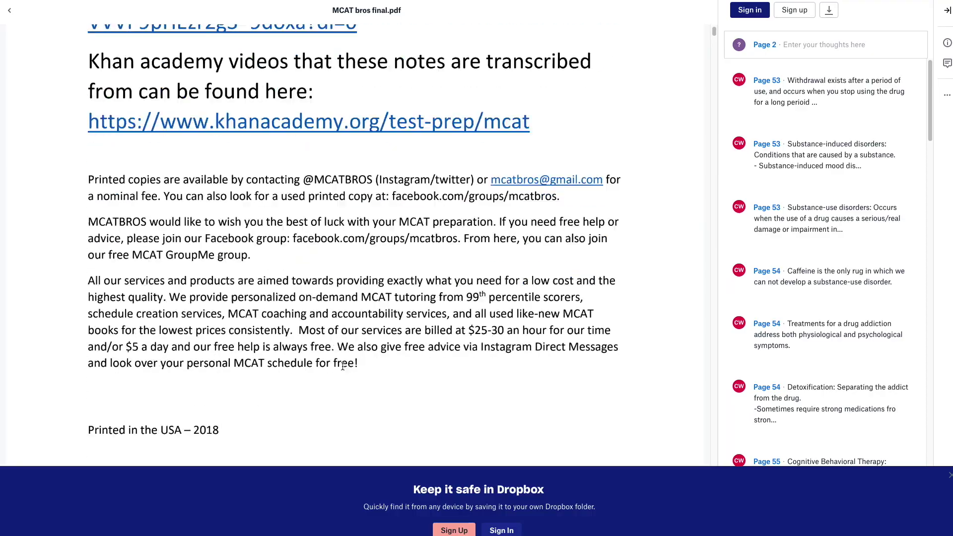
scroll(343, 366, "down", 3)
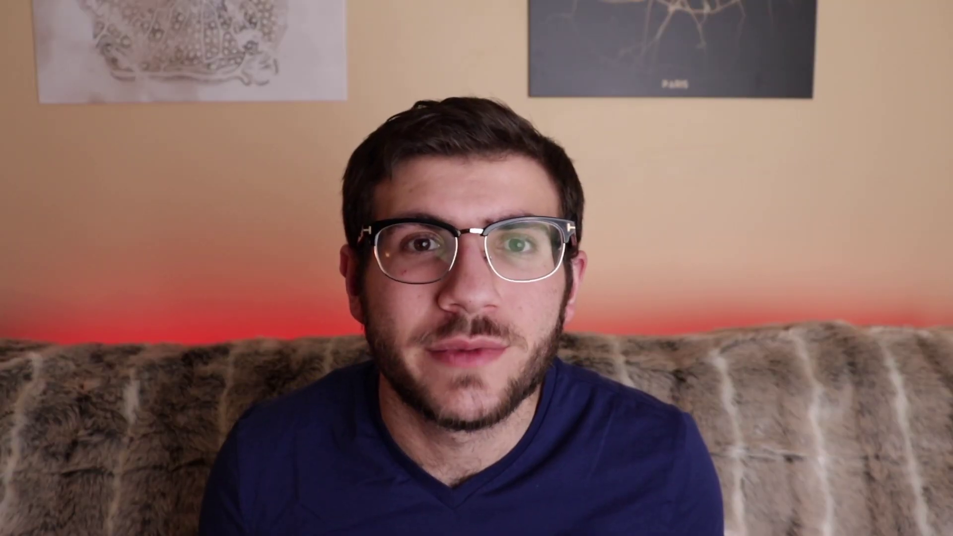